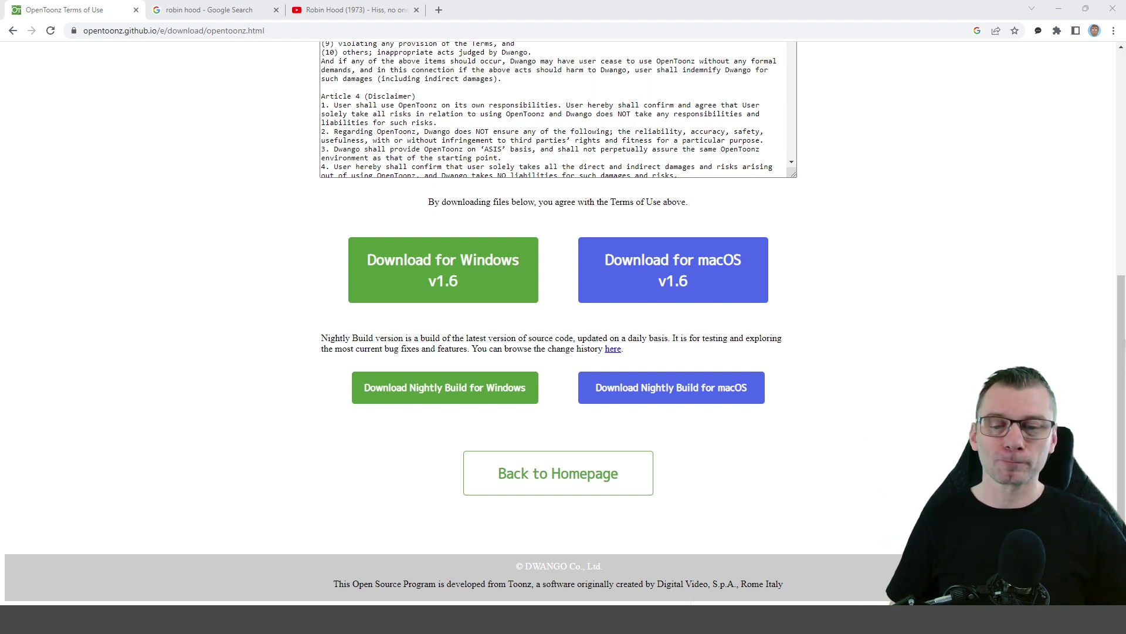
- Copy the Westholme School cartoon Robin Hood archer image from the Google Images preview to the clipboard
click(206, 11)
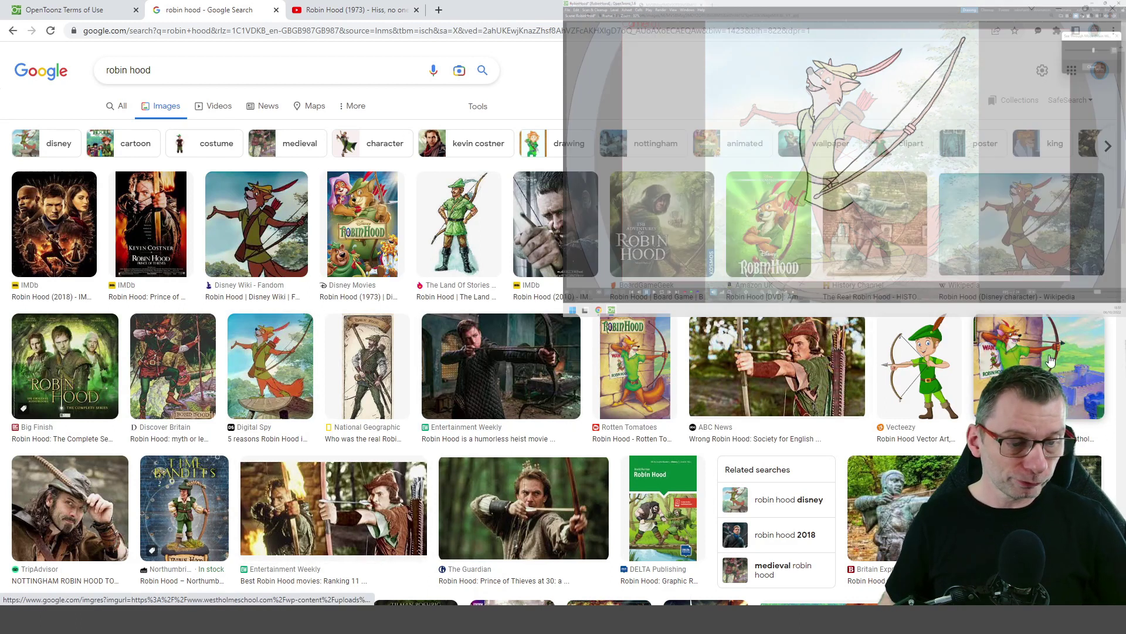
click(1009, 352)
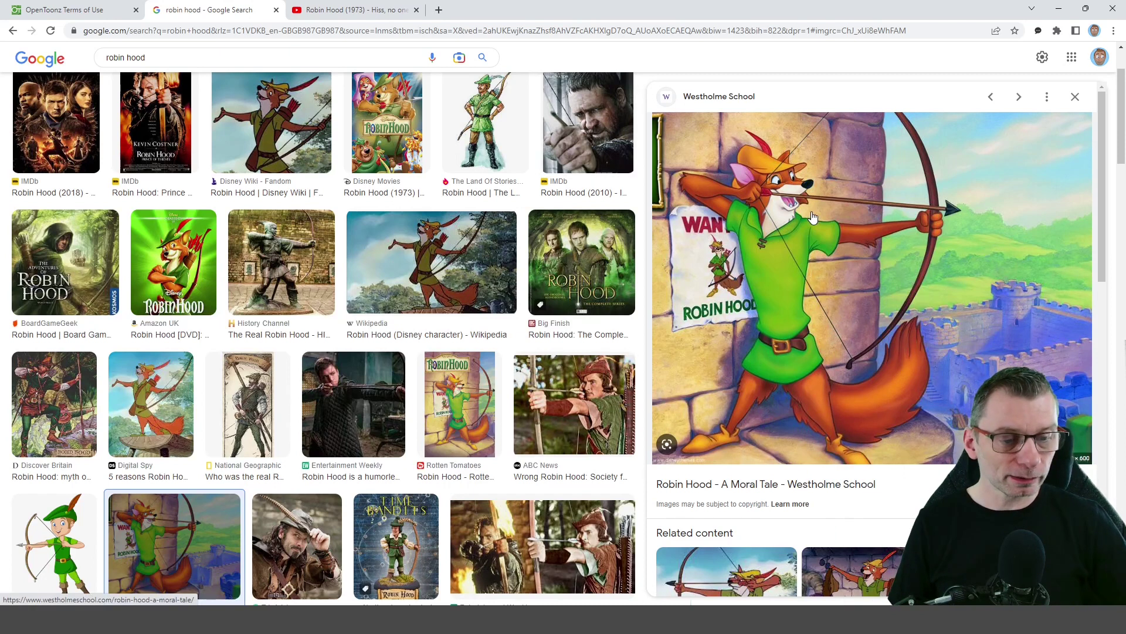
right_click(813, 211)
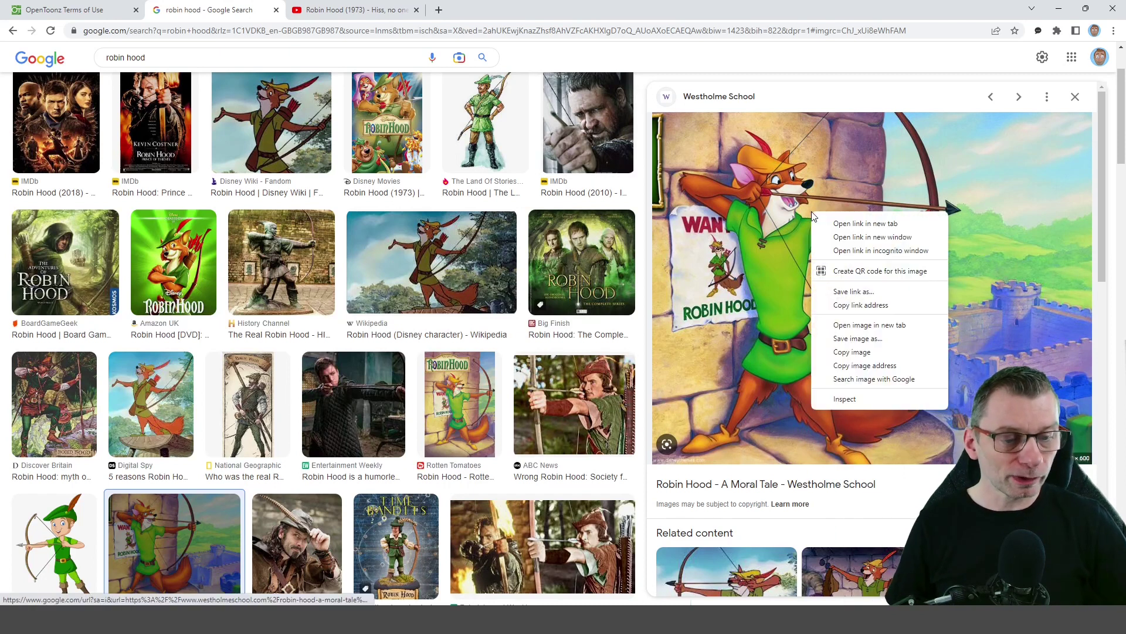
click(867, 352)
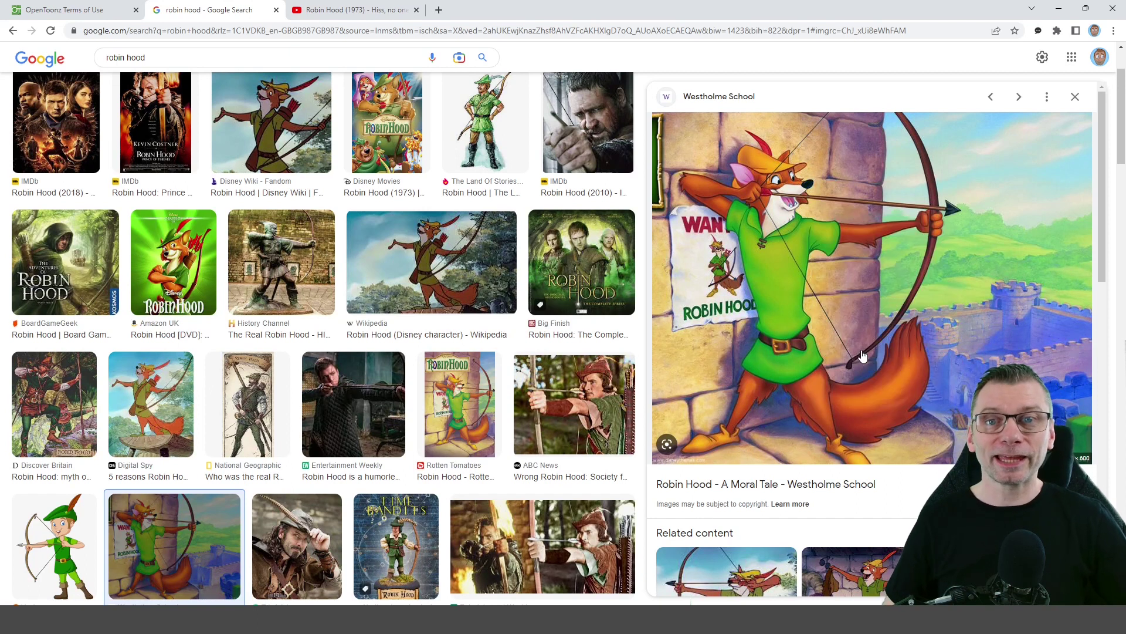
- Paste the Robin Hood picture into Col1 frame 1 as new raster level A
key(alt+Tab)
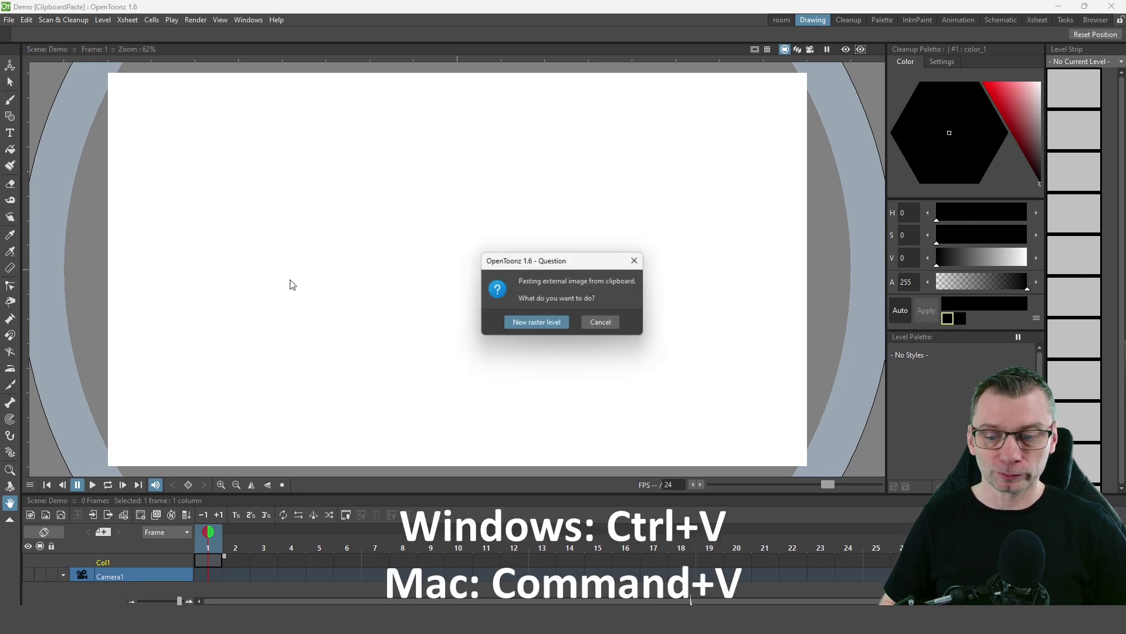
key(ctrl+v)
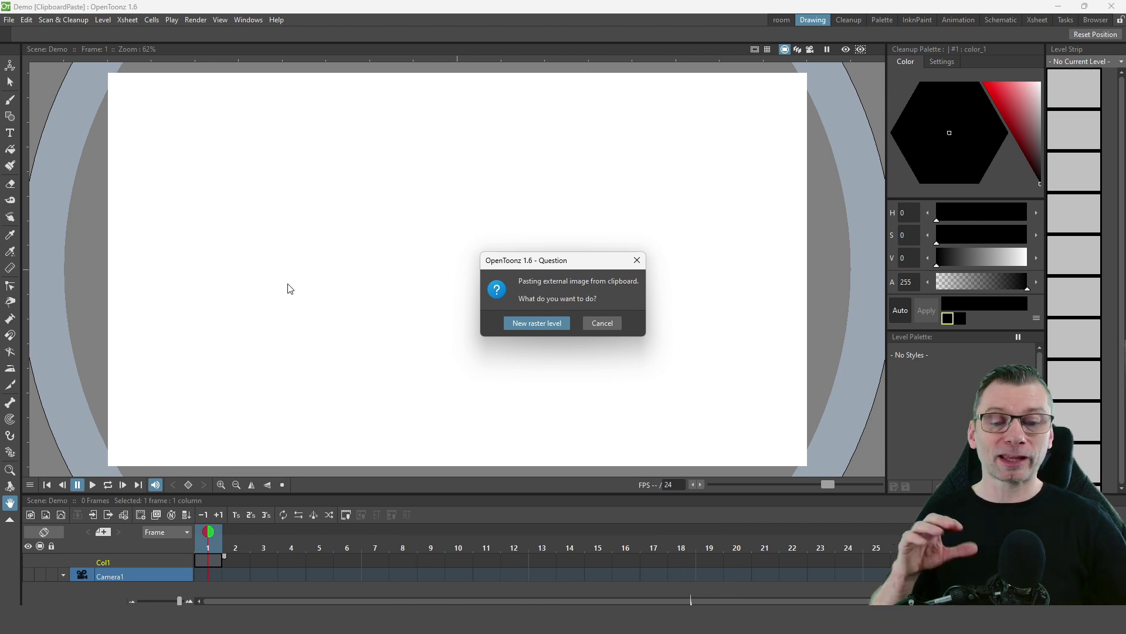
click(533, 326)
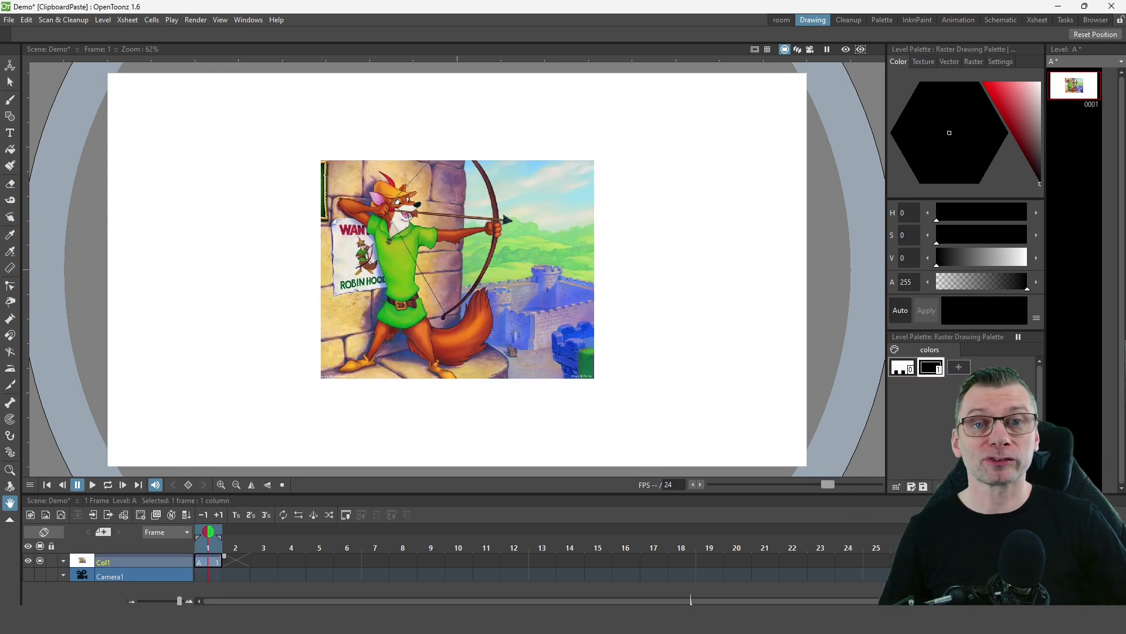
- Paste the picture as level A drawing 2 on frame 2 and as new raster level B on frame 4
click(235, 562)
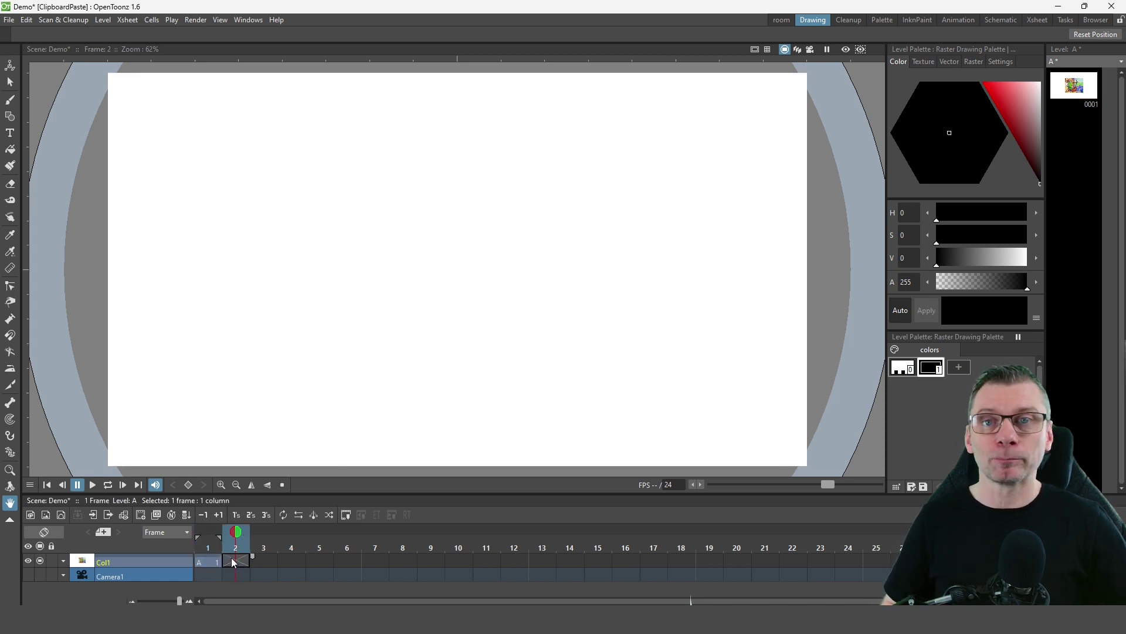
key(ctrl+v)
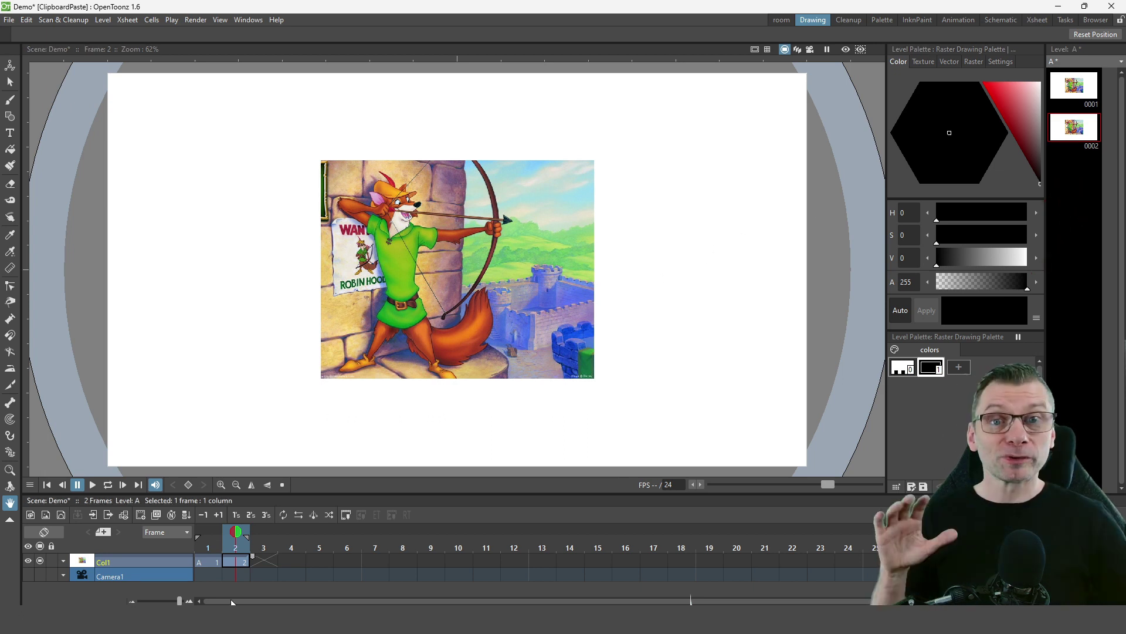
click(294, 558)
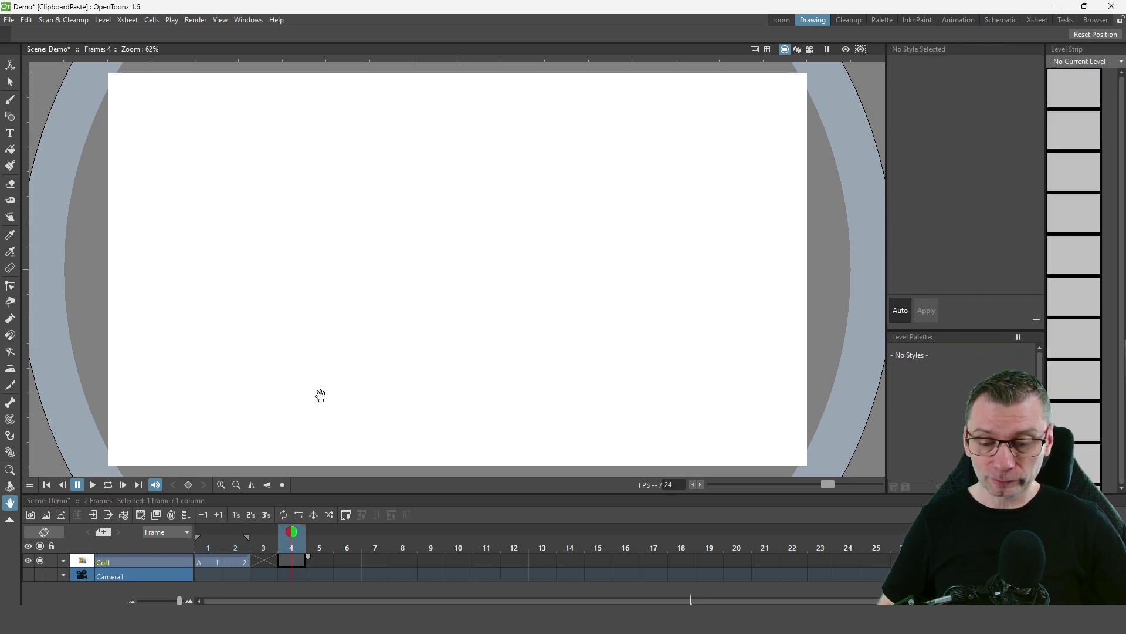
key(ctrl+v)
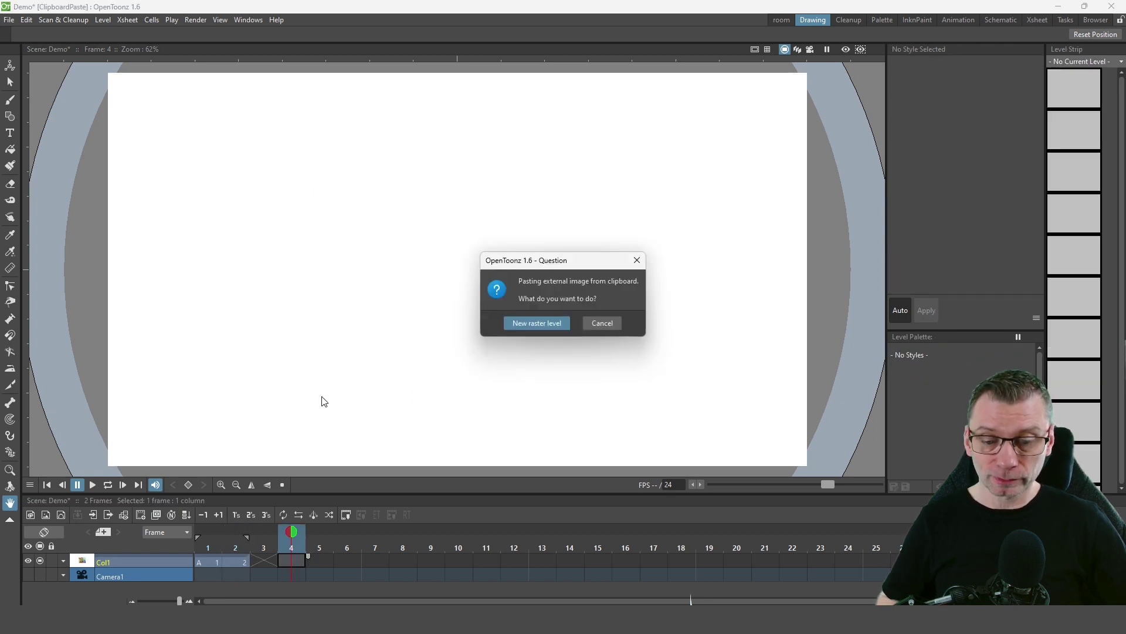
click(534, 323)
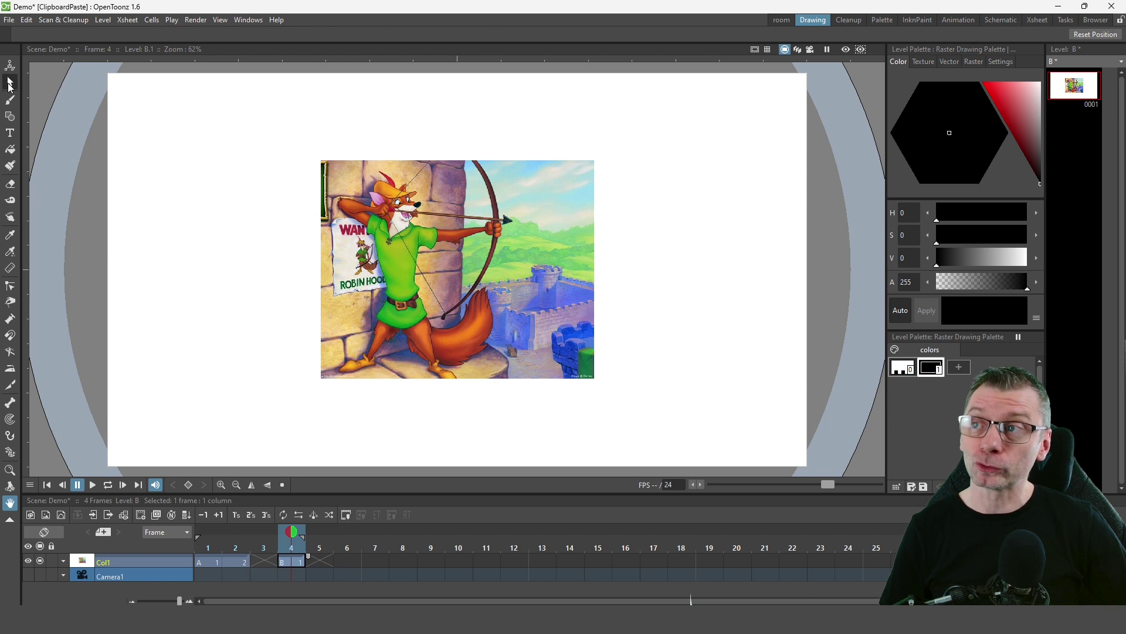
- Paste the picture on frame 5 as drawing B2, moved to the upper left and slightly shrunk
click(9, 81)
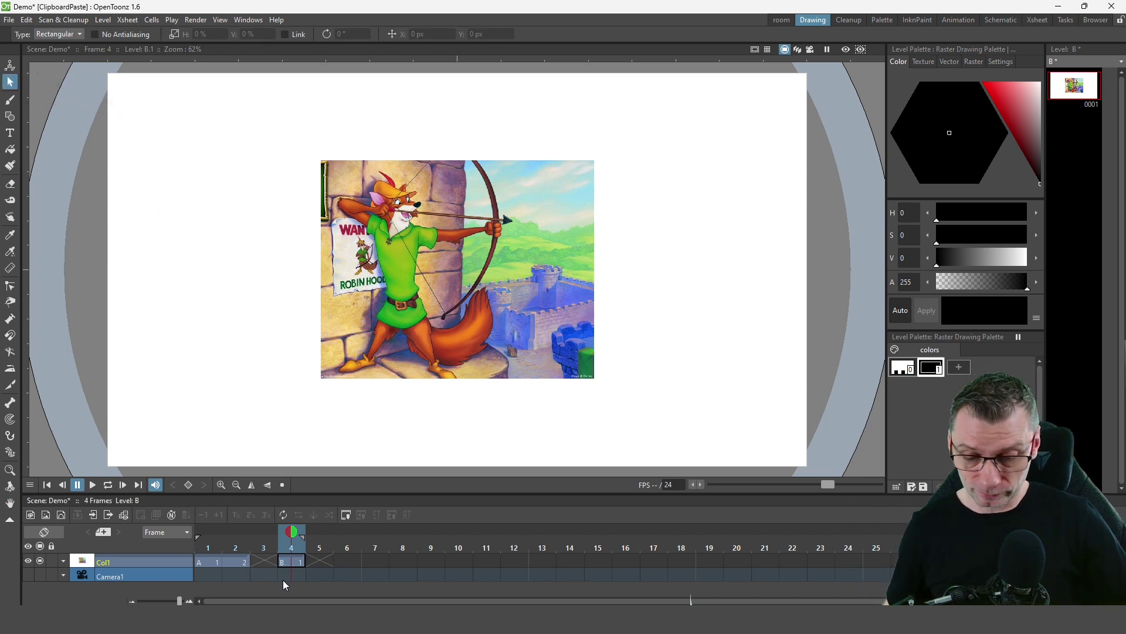
click(316, 562)
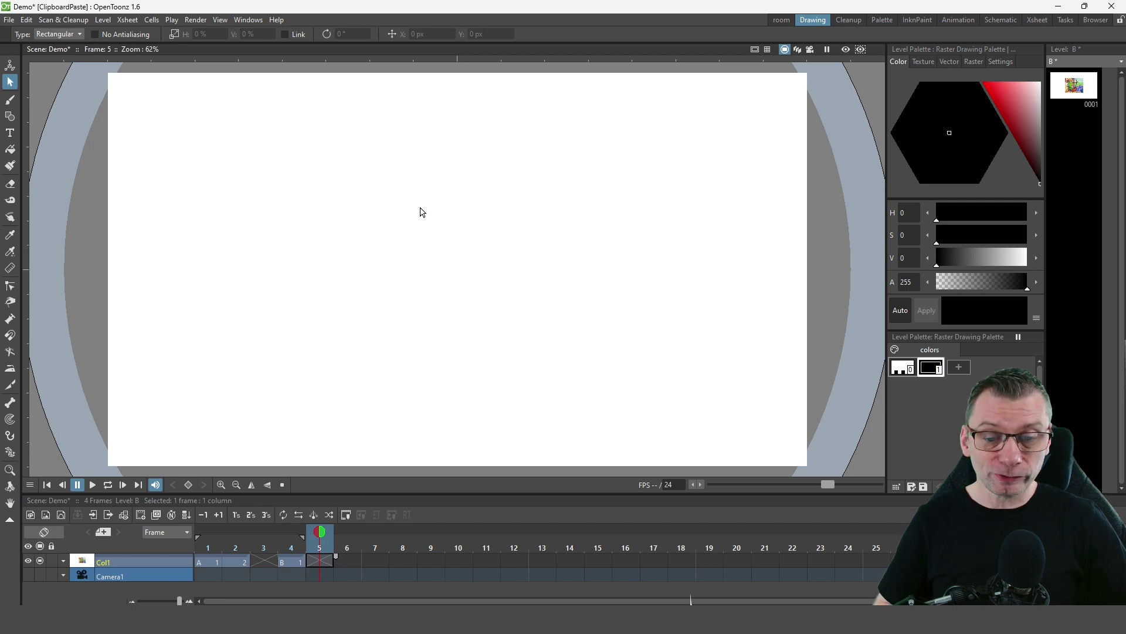
key(ctrl+v)
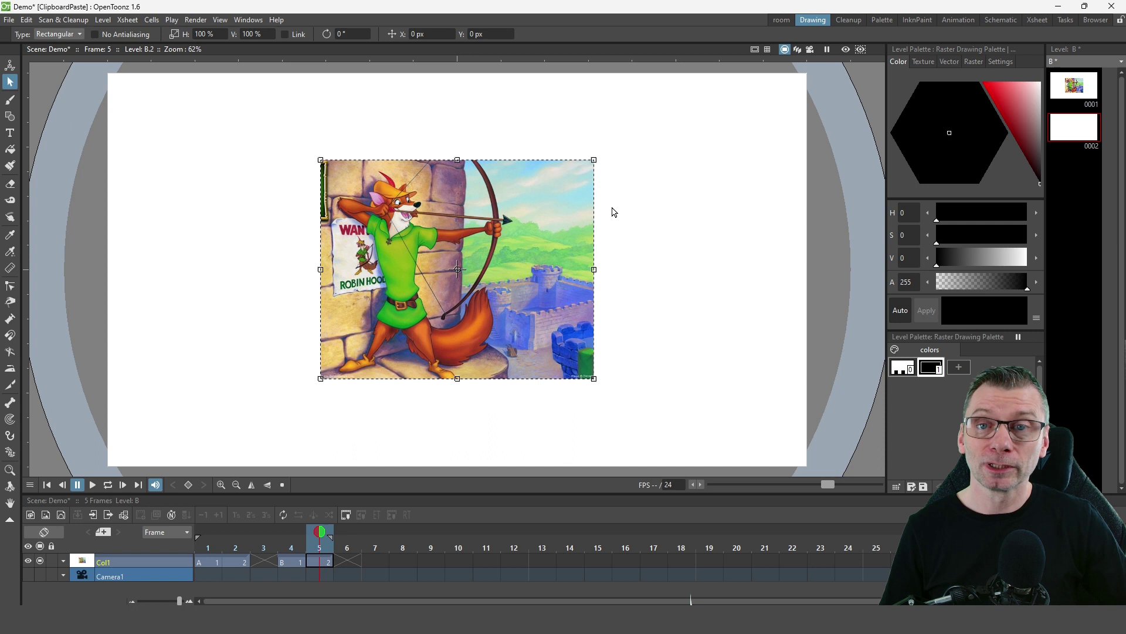
drag(542, 239, 352, 179)
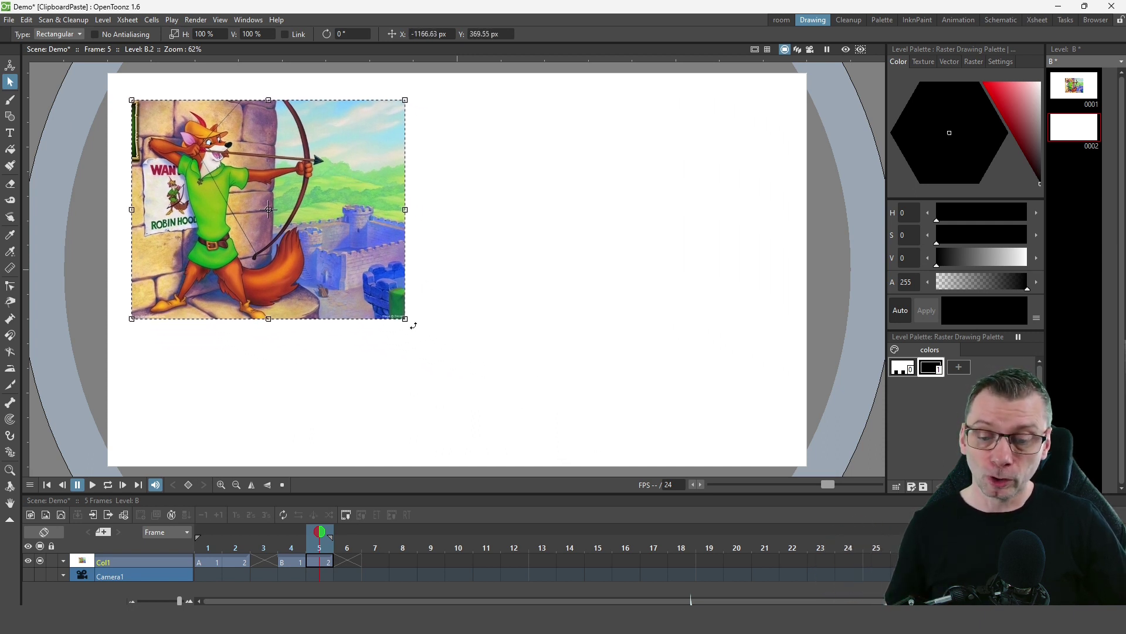
mouse_move(405, 317)
mouse_down()
mouse_move(478, 243)
mouse_move(622, 293)
mouse_move(438, 404)
mouse_move(366, 322)
mouse_move(525, 394)
mouse_move(674, 422)
mouse_move(564, 381)
mouse_move(426, 307)
mouse_move(397, 307)
mouse_up()
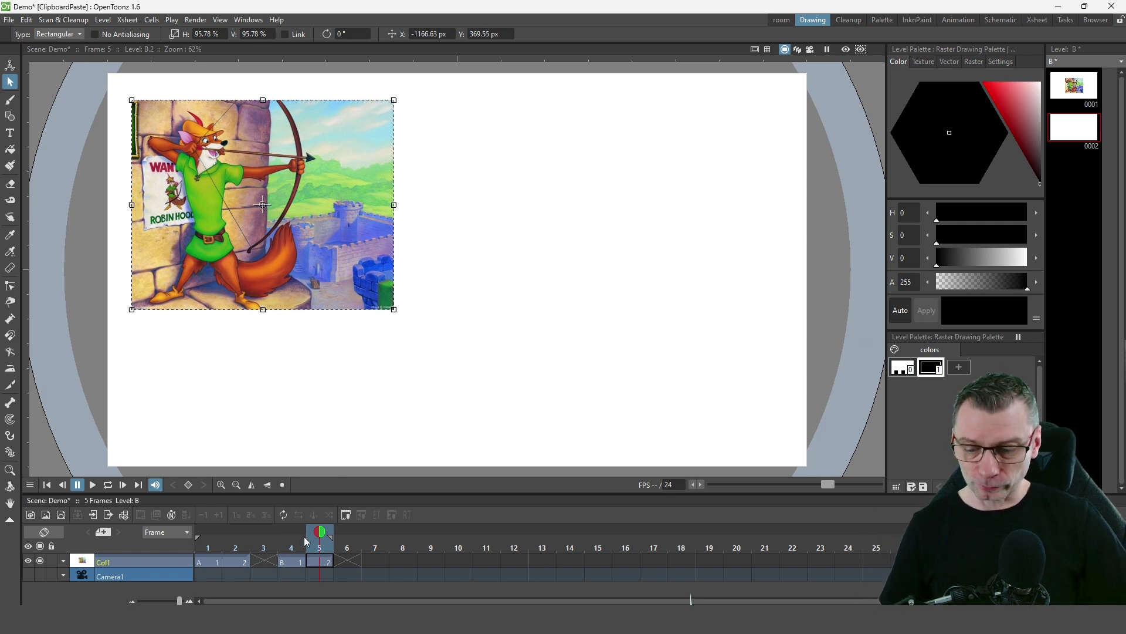
- Snip the turtle from the full-screen YouTube Robin Hood (1973) video with Win+Shift+S
key(alt+Tab)
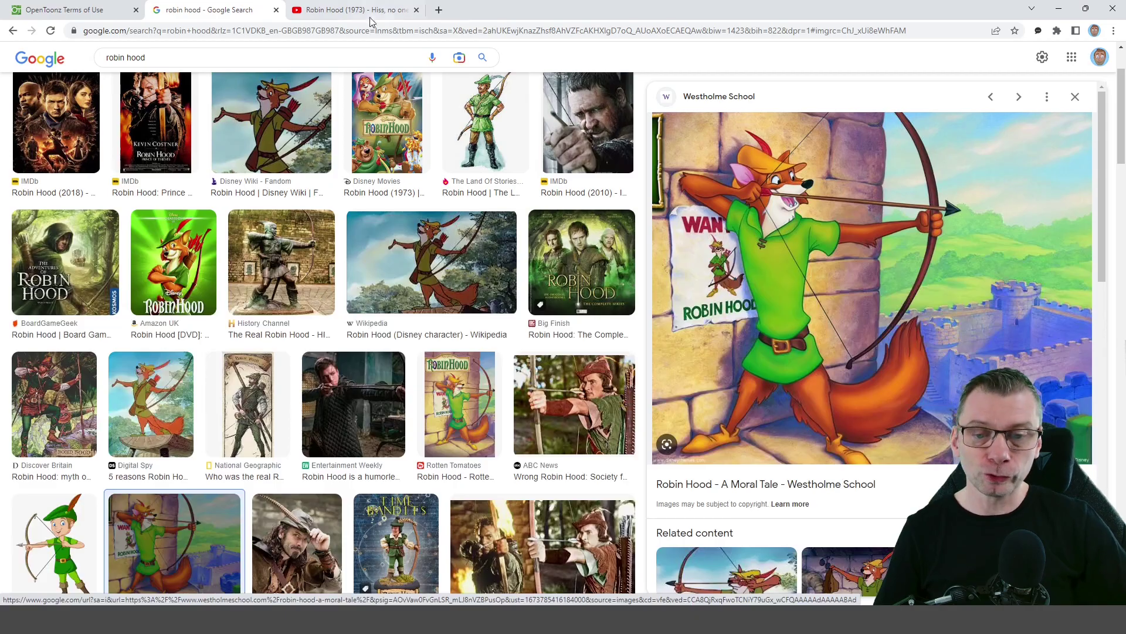
click(349, 11)
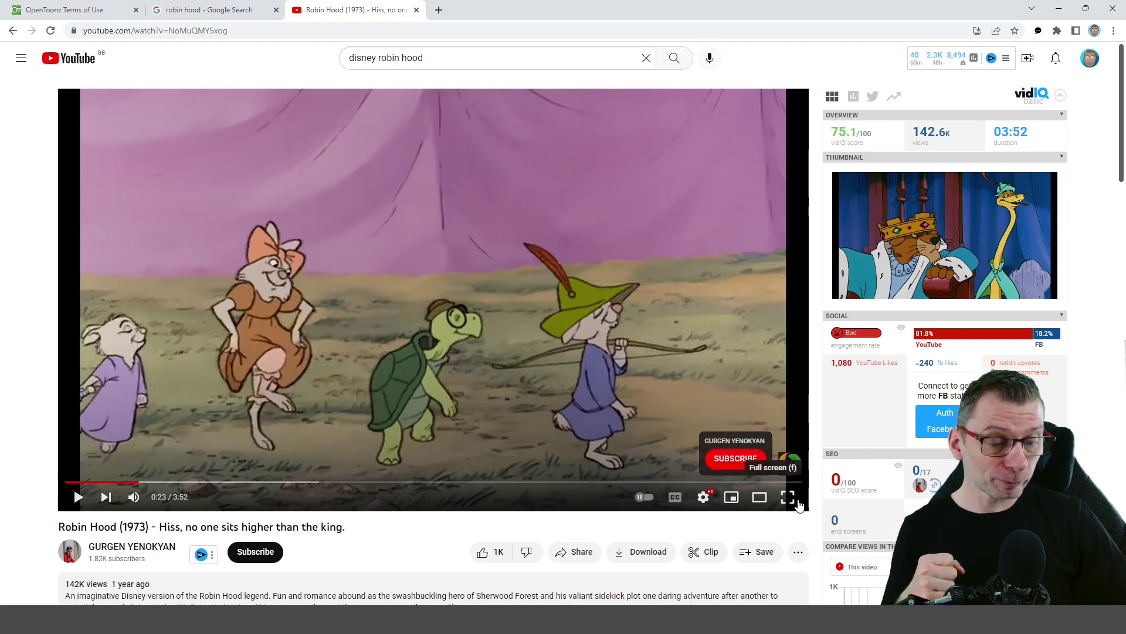
click(788, 497)
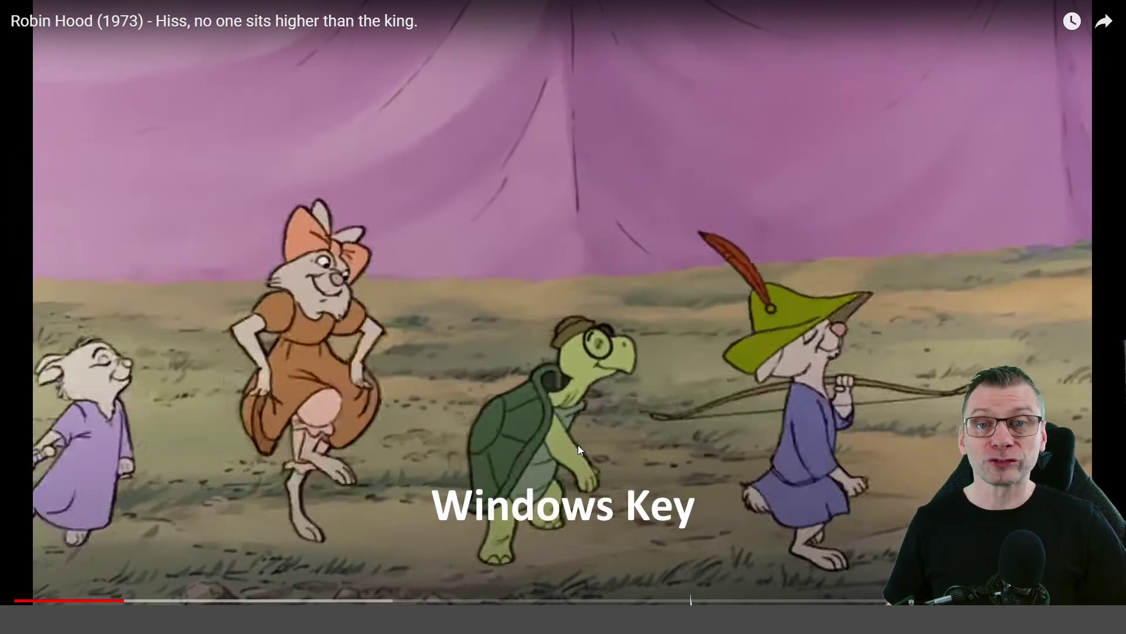
key(super+shift+s)
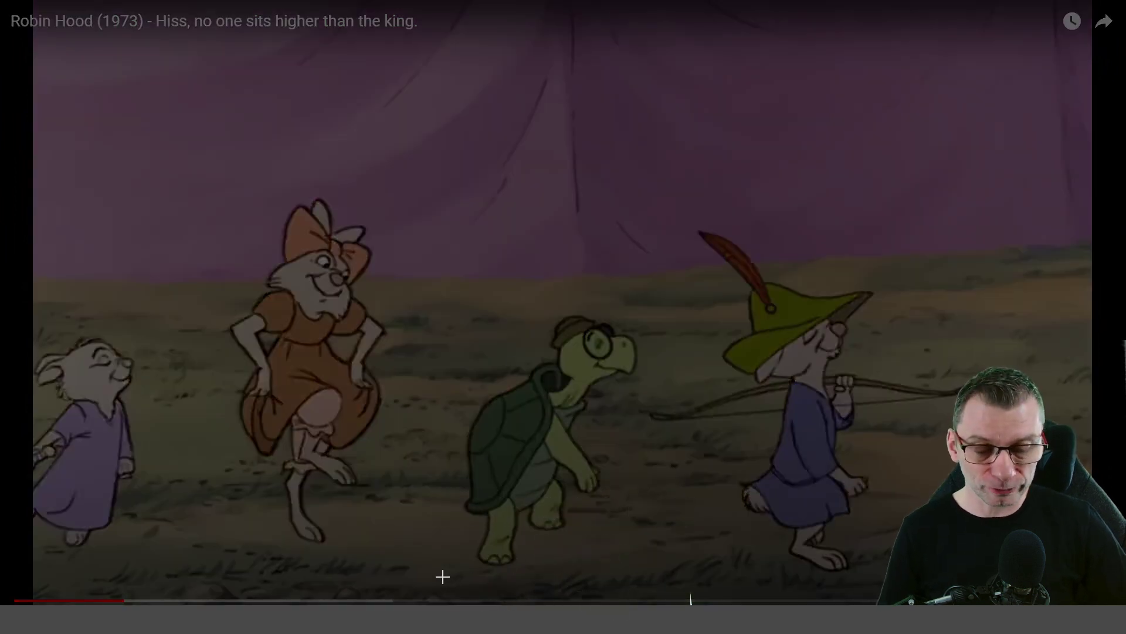
drag(443, 577, 667, 289)
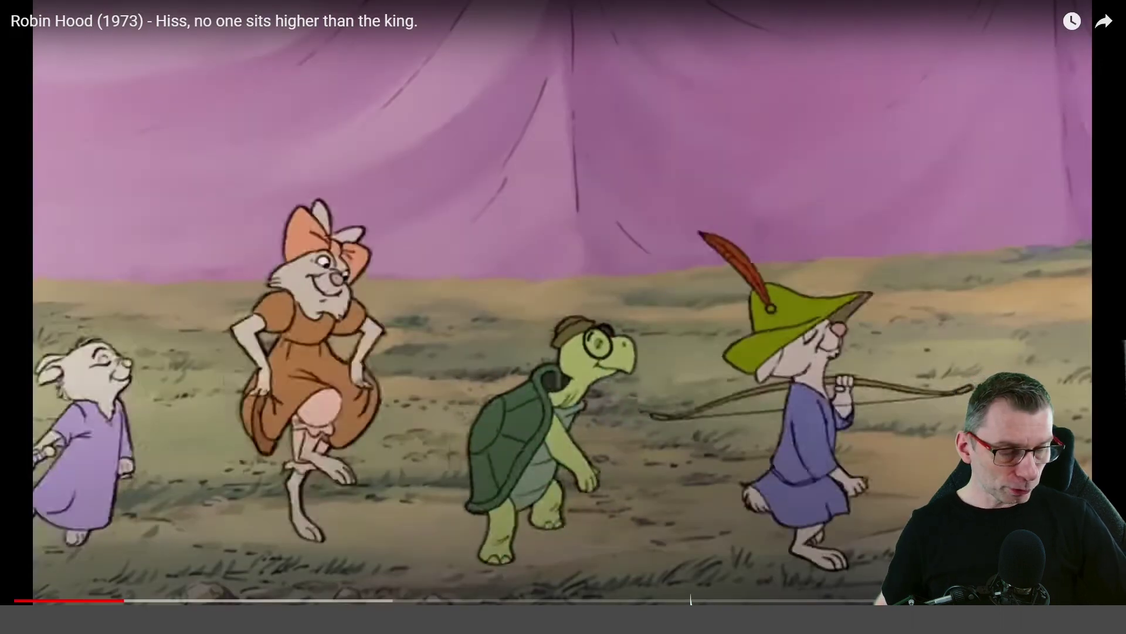
key(Escape)
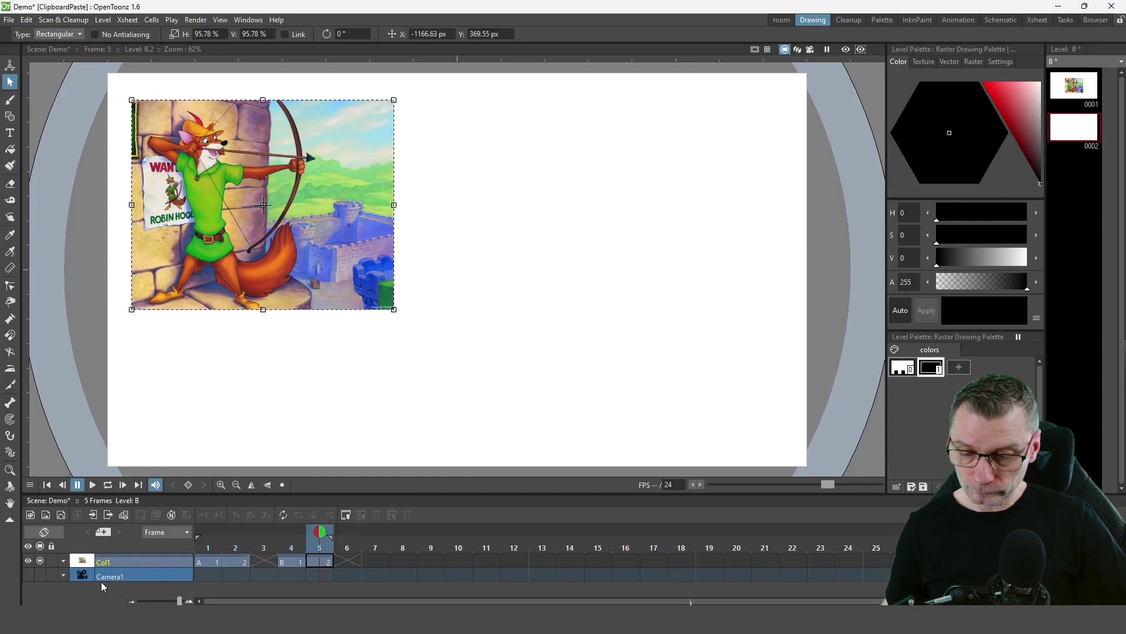
- Insert a new column above Col1 and hide Col1 from camstand and preview
click(122, 561)
right_click(125, 561)
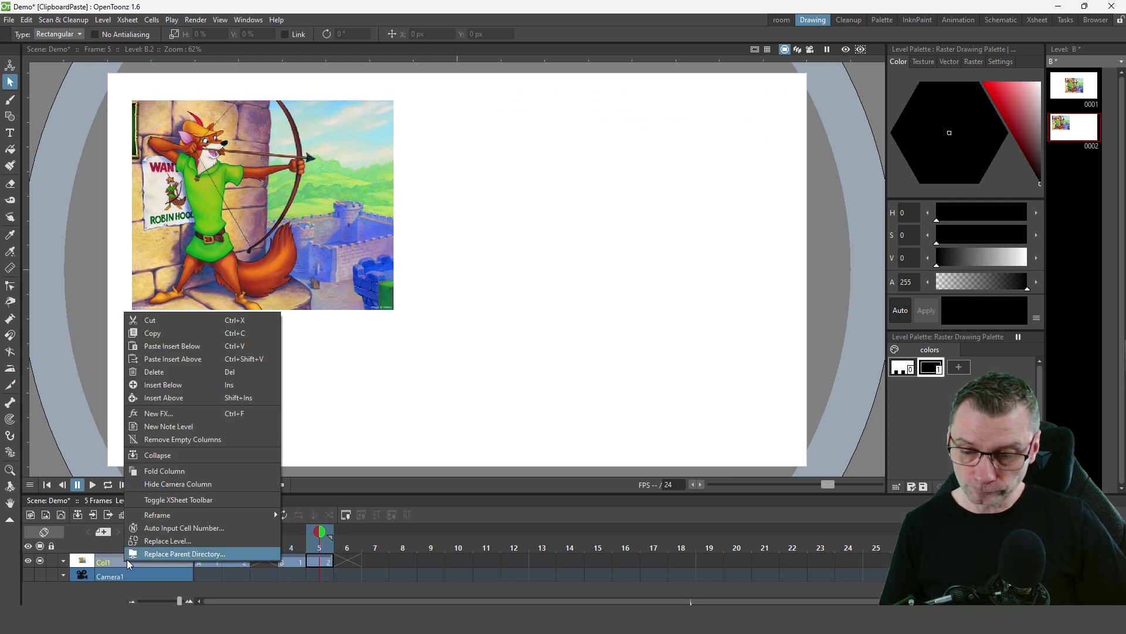
click(182, 398)
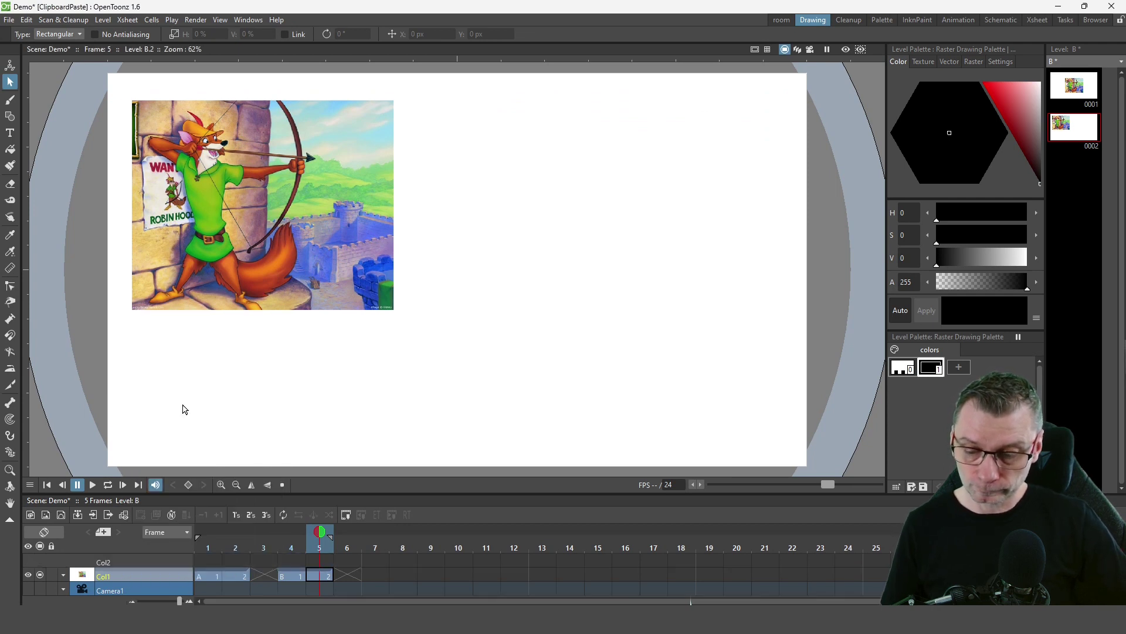
click(40, 575)
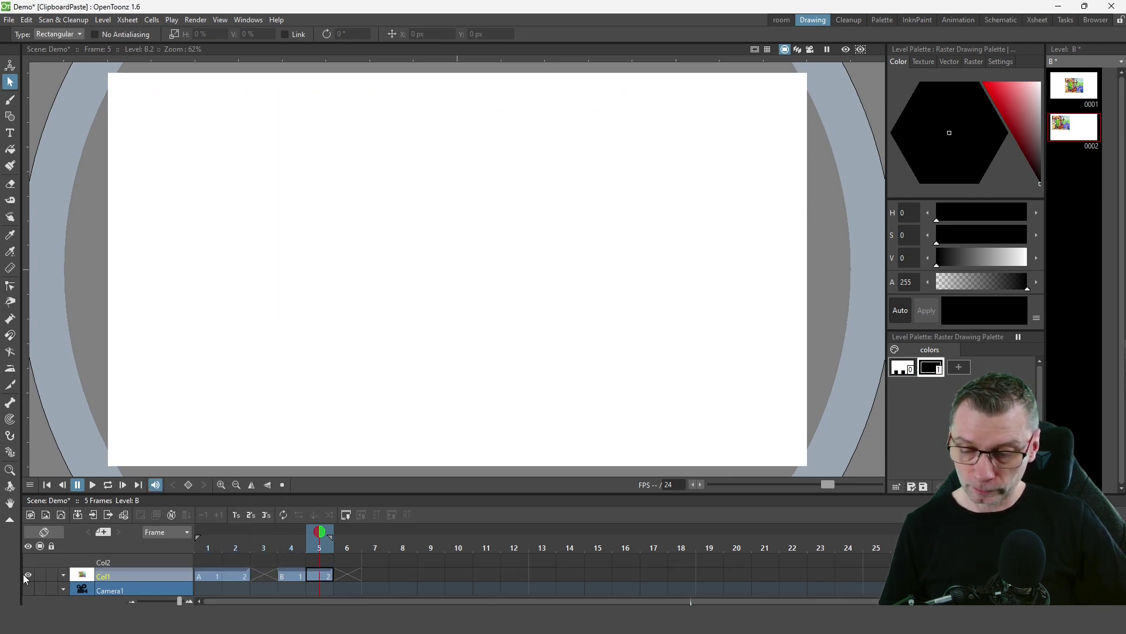
click(28, 575)
- Create new raster level C on frame 1 of Col2
click(208, 561)
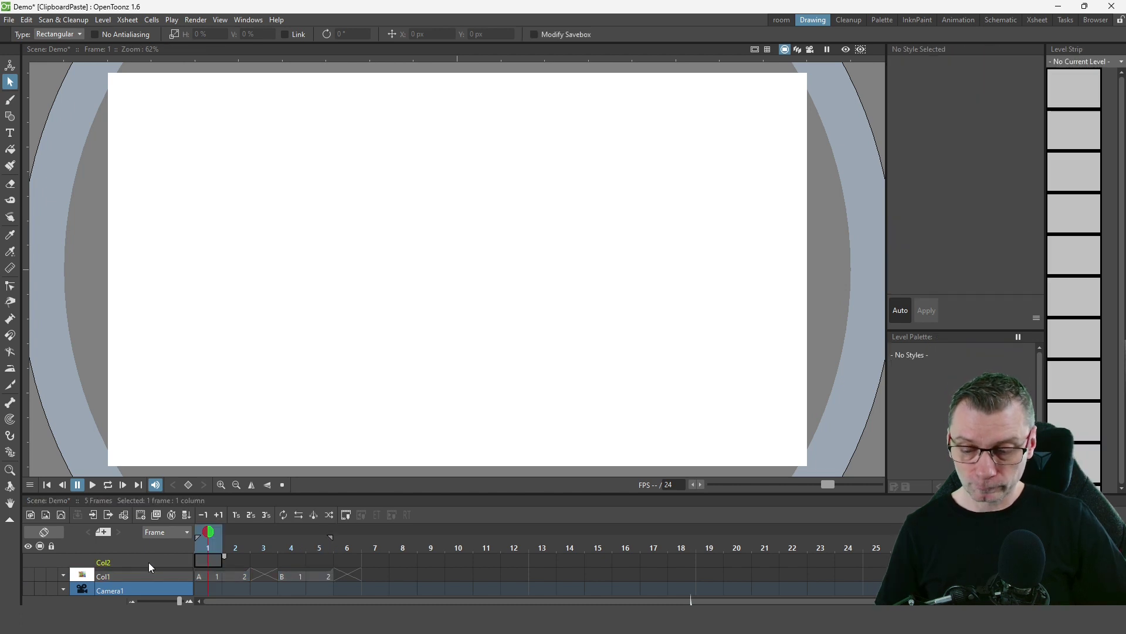
click(47, 514)
click(436, 399)
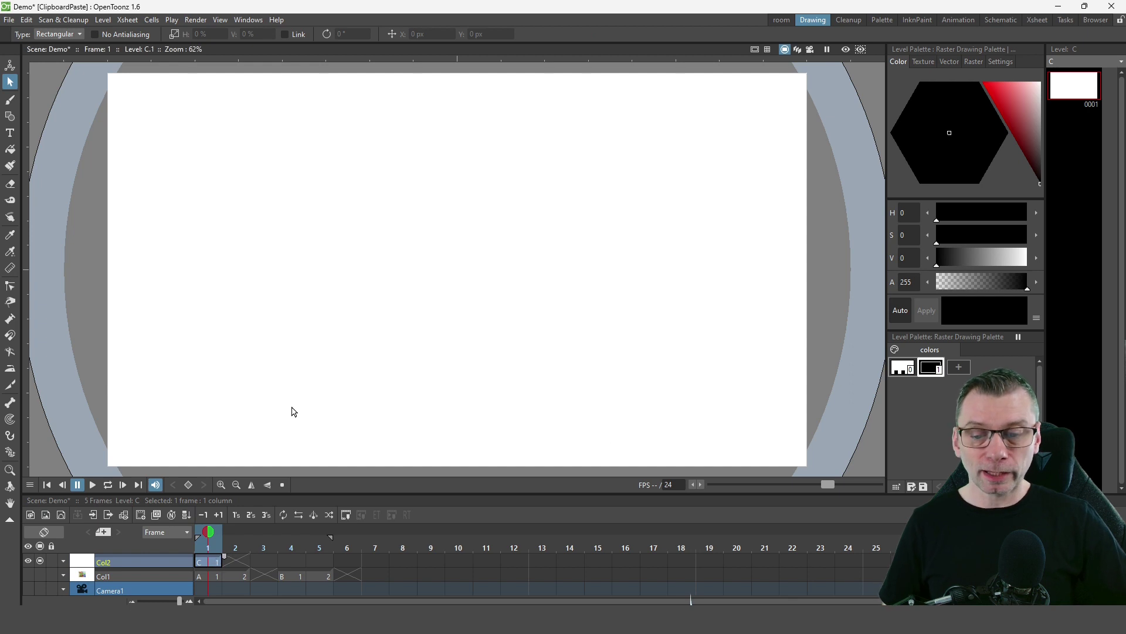
- Paste the turtle snip into level C, move it to the upper left and scale it to 152%
key(ctrl+v)
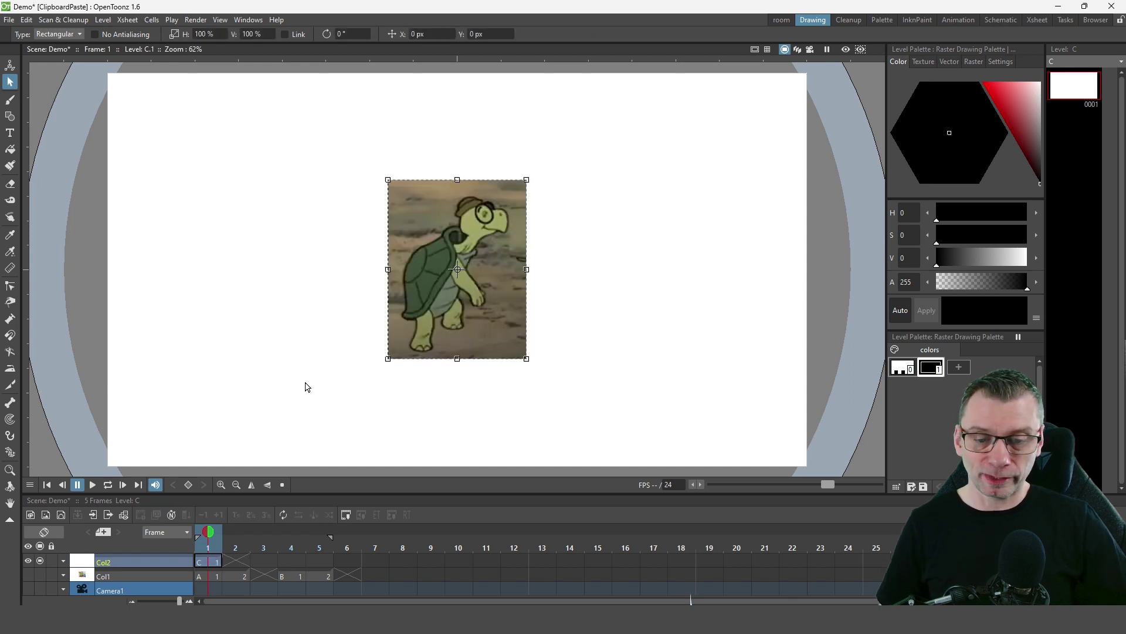
drag(457, 299, 218, 242)
drag(288, 302, 361, 395)
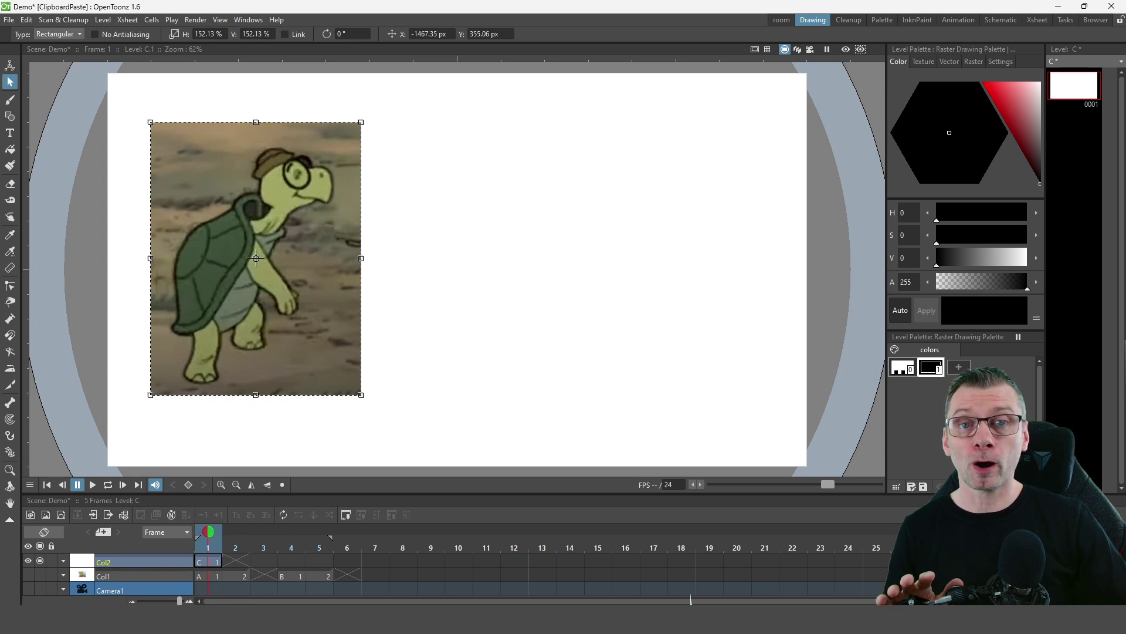
- Erase the background from the top-left corner of the turtle picture with the Eraser tool
key(a)
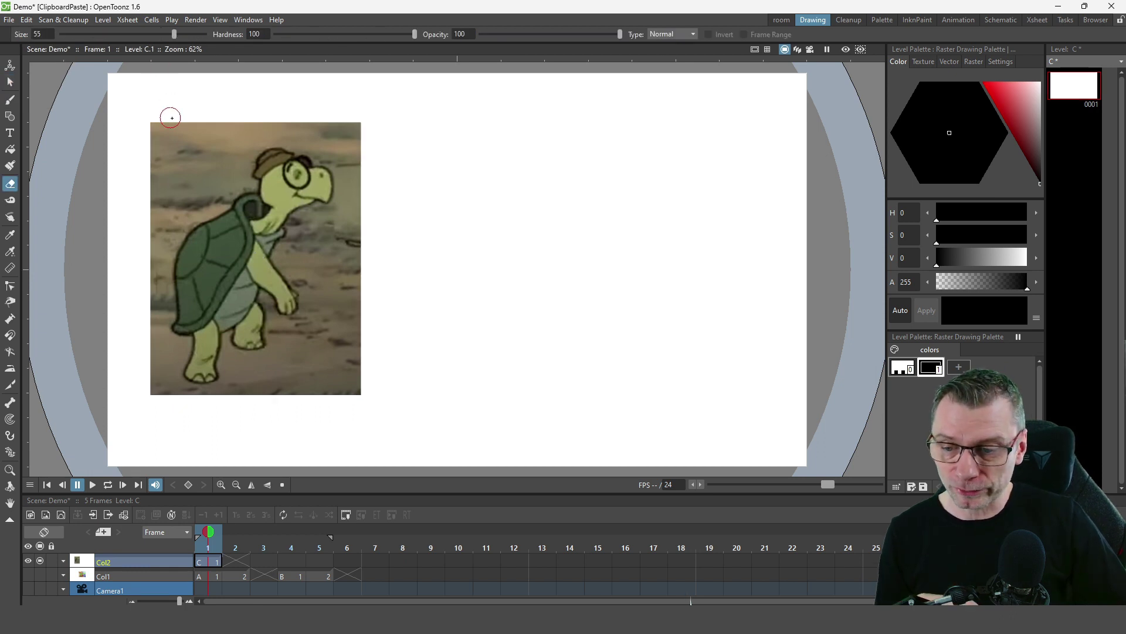
mouse_move(171, 113)
mouse_down()
mouse_move(154, 150)
mouse_move(178, 115)
mouse_move(170, 105)
mouse_move(131, 221)
mouse_move(204, 151)
mouse_move(249, 128)
mouse_move(354, 124)
mouse_move(307, 116)
mouse_move(303, 130)
mouse_move(361, 141)
mouse_move(341, 254)
mouse_move(312, 252)
mouse_move(318, 225)
mouse_move(301, 279)
mouse_move(330, 309)
mouse_move(358, 242)
mouse_move(357, 373)
mouse_move(337, 381)
mouse_move(325, 337)
mouse_move(288, 419)
mouse_move(279, 368)
mouse_move(276, 387)
mouse_move(265, 381)
mouse_move(245, 396)
mouse_move(235, 384)
mouse_move(283, 368)
mouse_move(205, 399)
mouse_move(146, 314)
mouse_move(156, 367)
mouse_move(173, 360)
mouse_move(163, 407)
mouse_move(292, 377)
mouse_up()
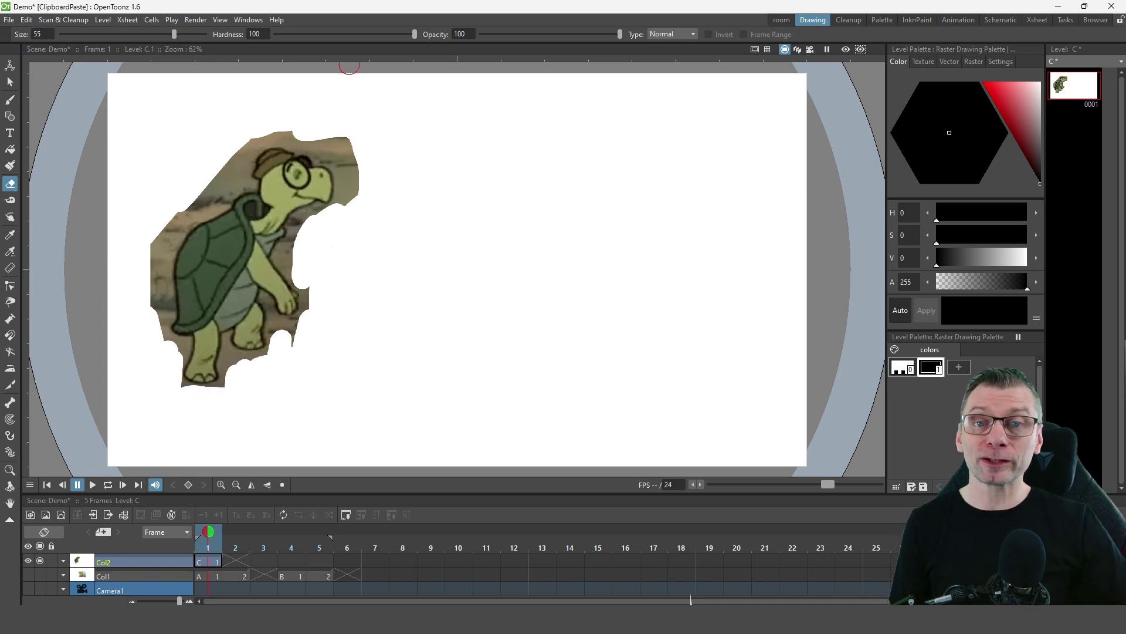